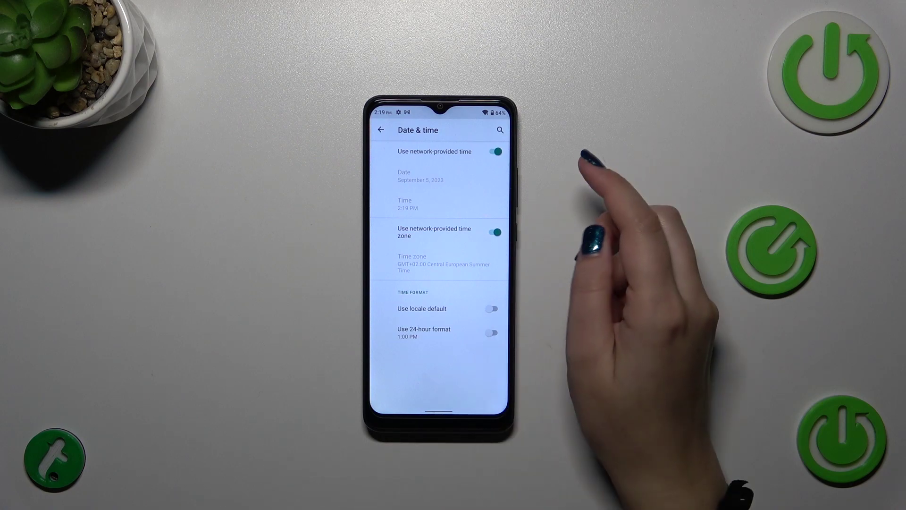
# Turn off network-provided time and time zone, then set the date to September 13, 2024.
pyautogui.click(496, 152)
pyautogui.click(494, 233)
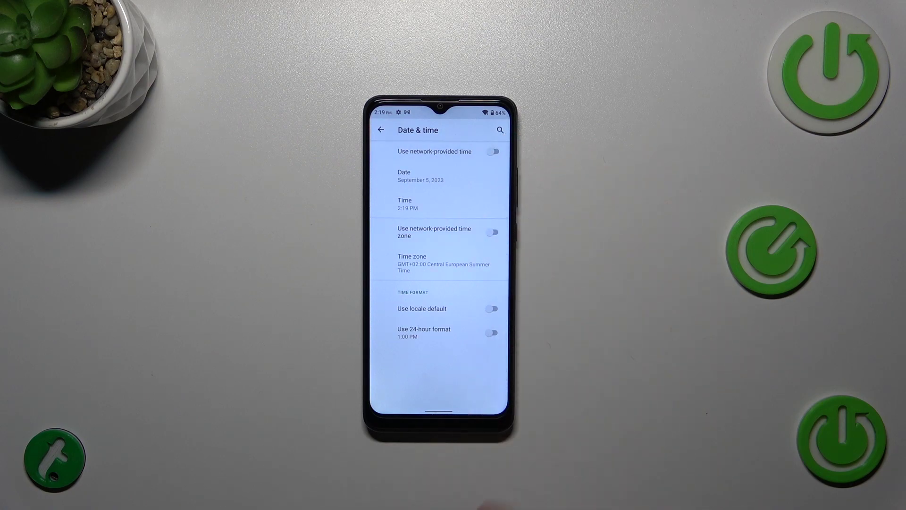
pyautogui.click(486, 177)
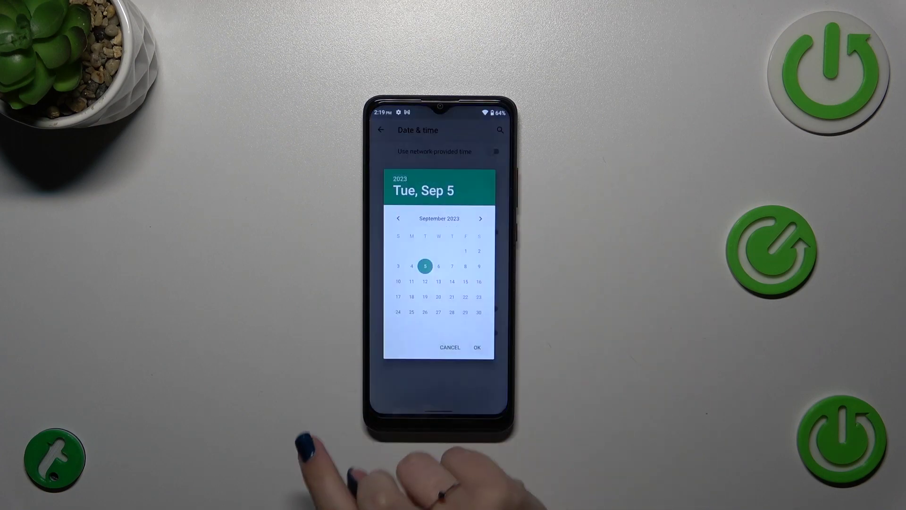
pyautogui.click(480, 218)
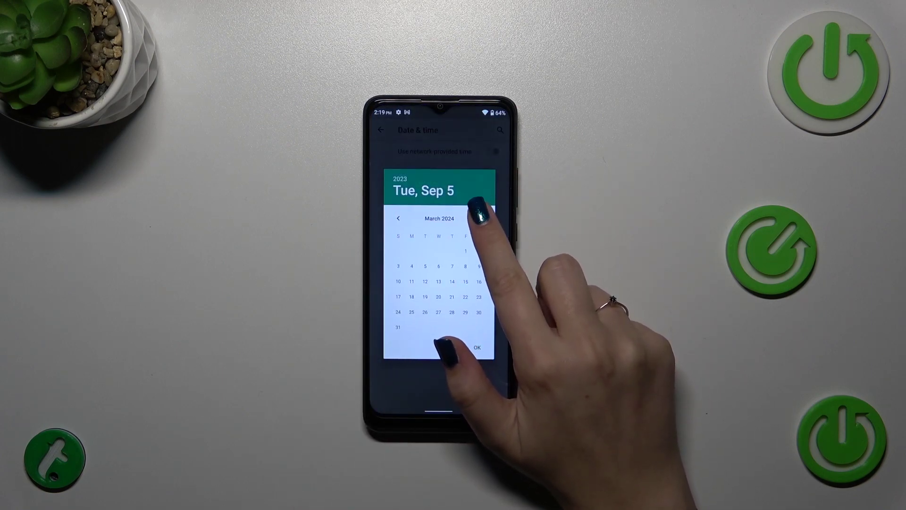
pyautogui.click(480, 218)
pyautogui.click(465, 265)
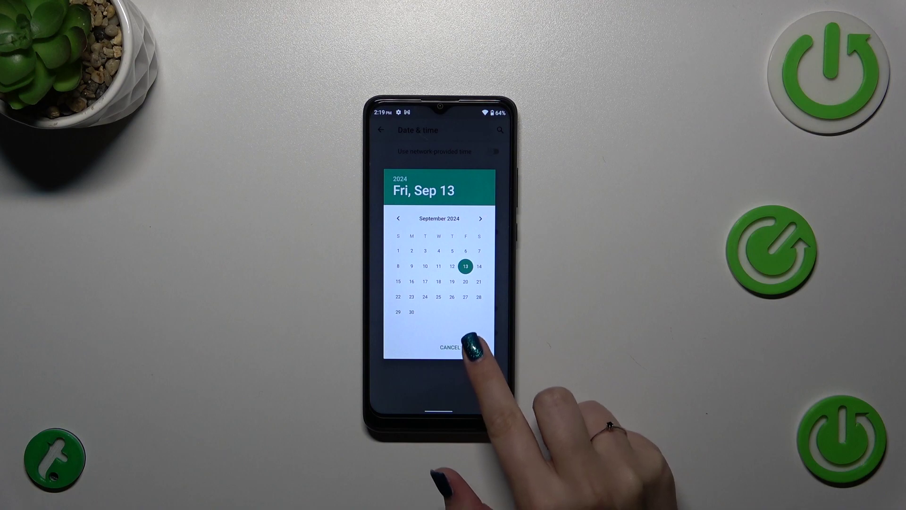
pyautogui.click(475, 347)
# Set the phone's time to 12:47 PM.
pyautogui.click(461, 203)
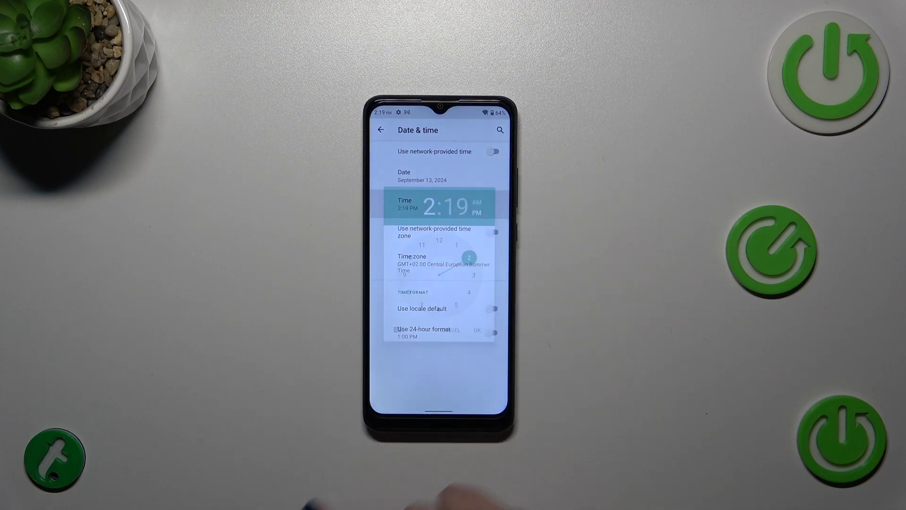
pyautogui.click(439, 241)
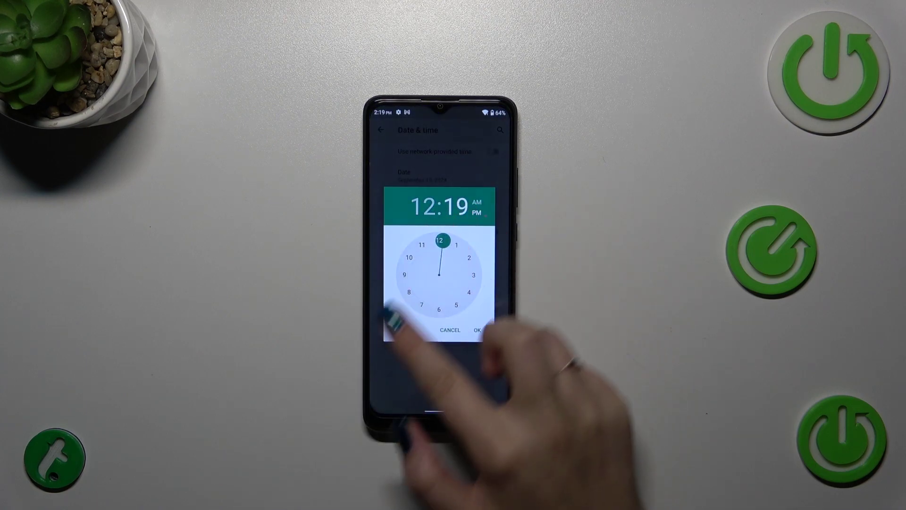
pyautogui.click(405, 268)
pyautogui.click(475, 330)
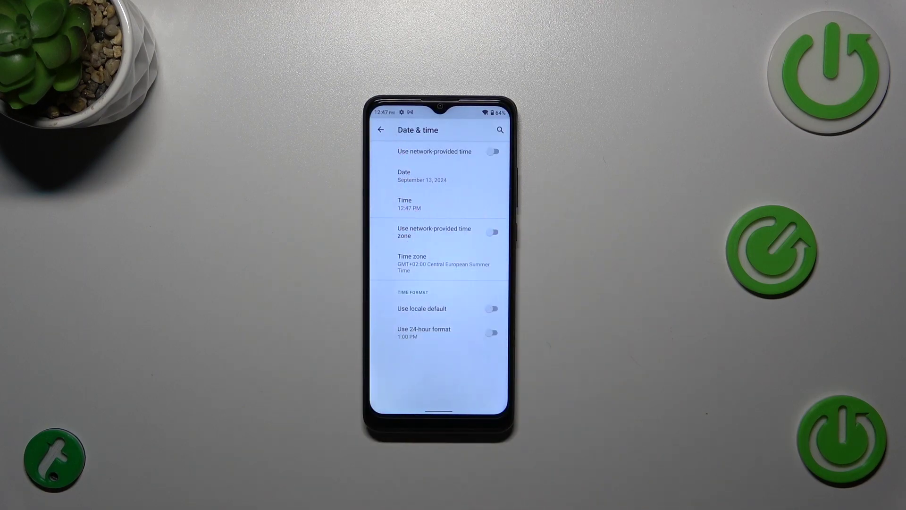
# Choose San Marino (GMT+02:00 Central European Summer Time) as the region, then return to Date & time.
pyautogui.click(439, 262)
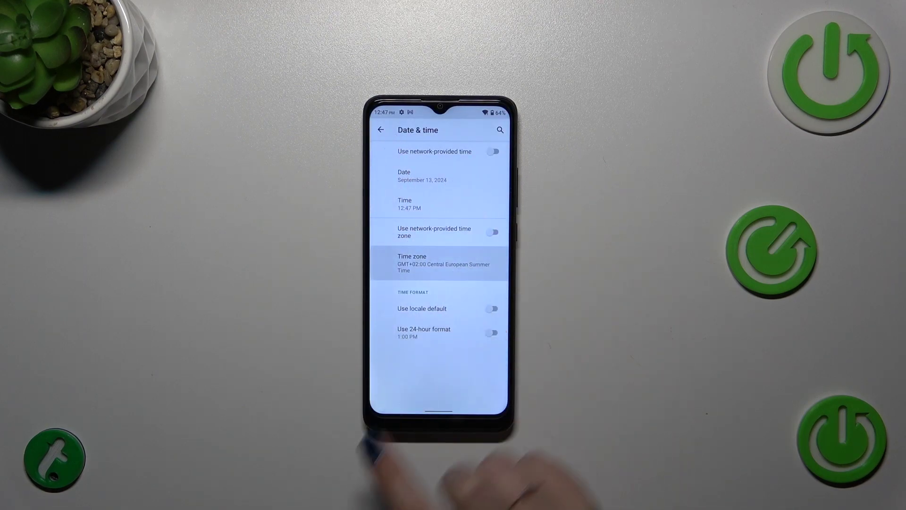
pyautogui.click(439, 164)
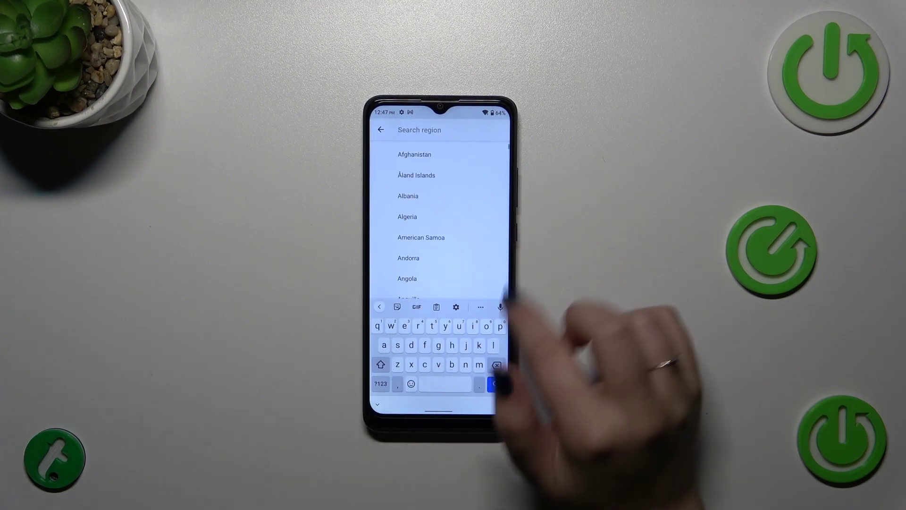
pyautogui.moveTo(508, 311); pyautogui.dragTo(482, 311)
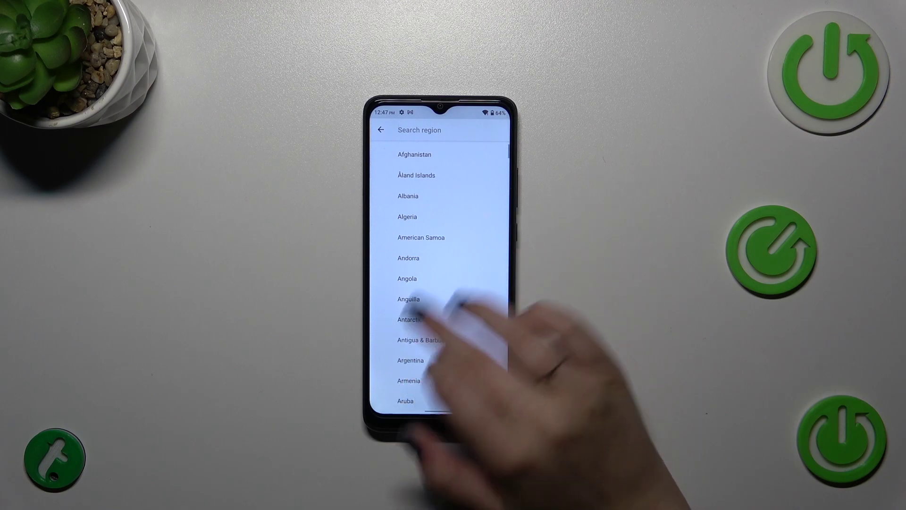
pyautogui.scroll(-10, 439, 276)
pyautogui.scroll(-10, 439, 276)
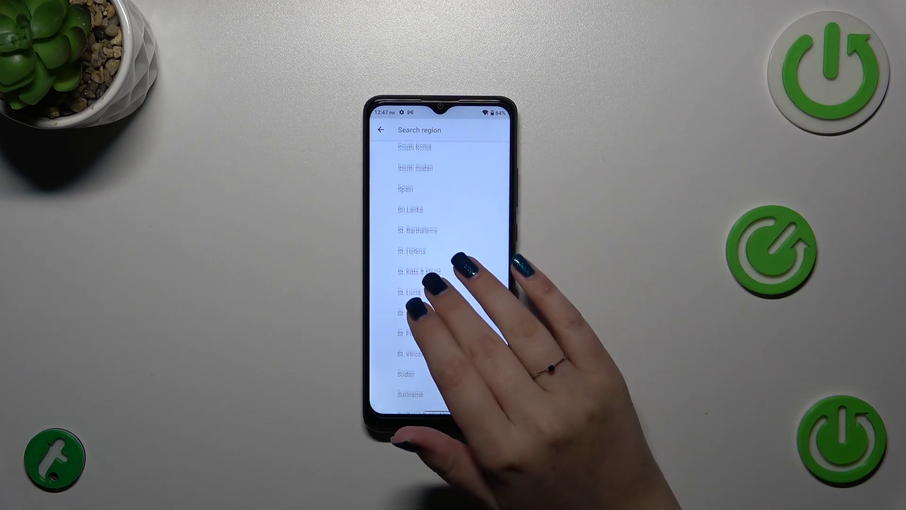
pyautogui.scroll(-5, 439, 276)
pyautogui.scroll(5, 439, 276)
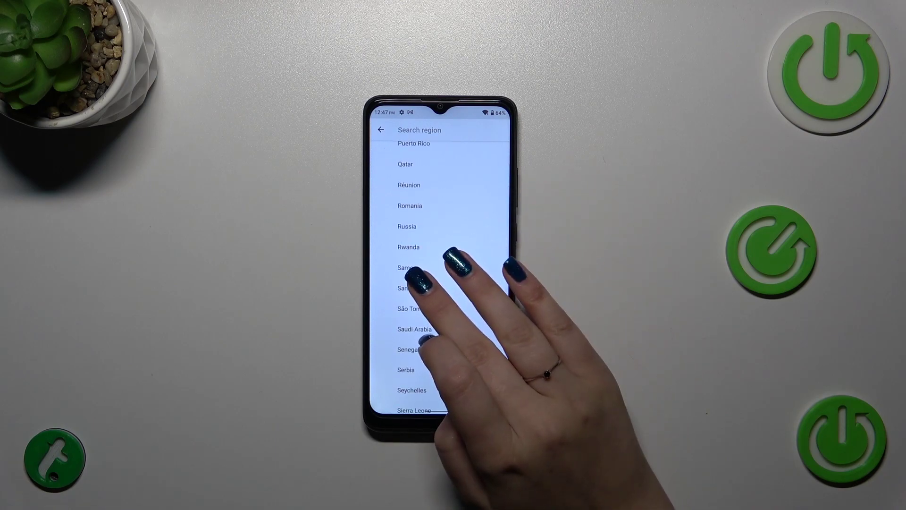
pyautogui.click(425, 283)
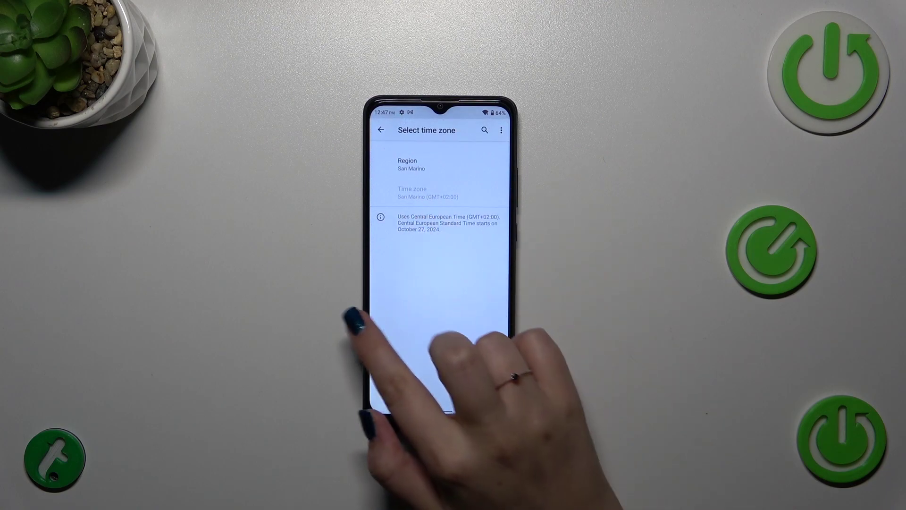
pyautogui.moveTo(506, 304); pyautogui.dragTo(468, 312)
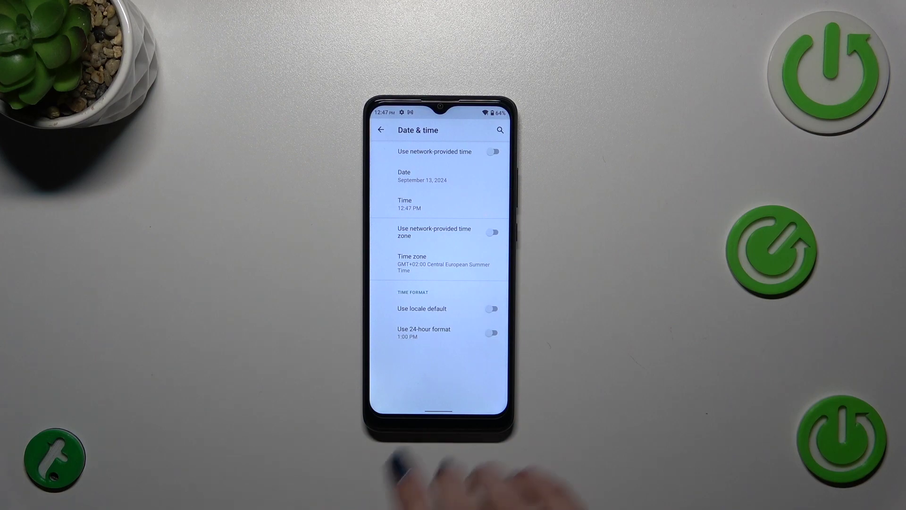
# Try 24-hour format, re-enable network time and time zone, and restore the locale-default time format.
pyautogui.click(493, 333)
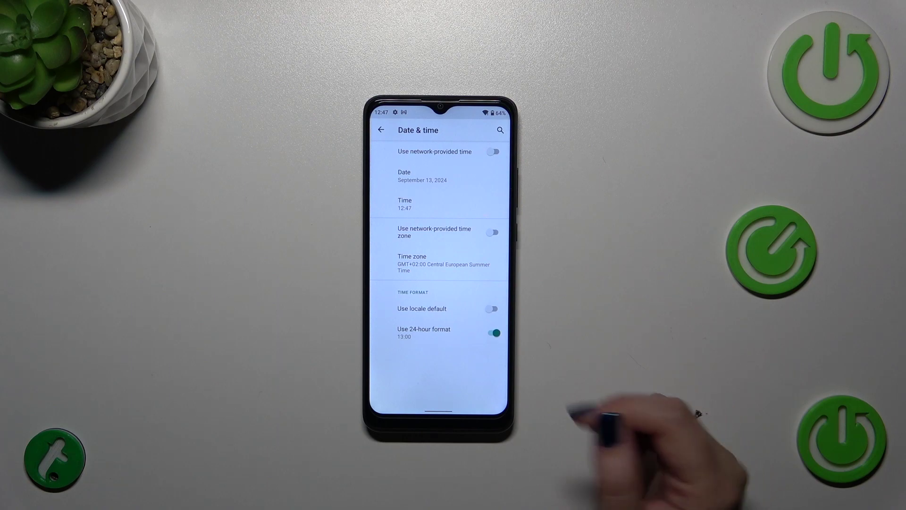
pyautogui.click(494, 152)
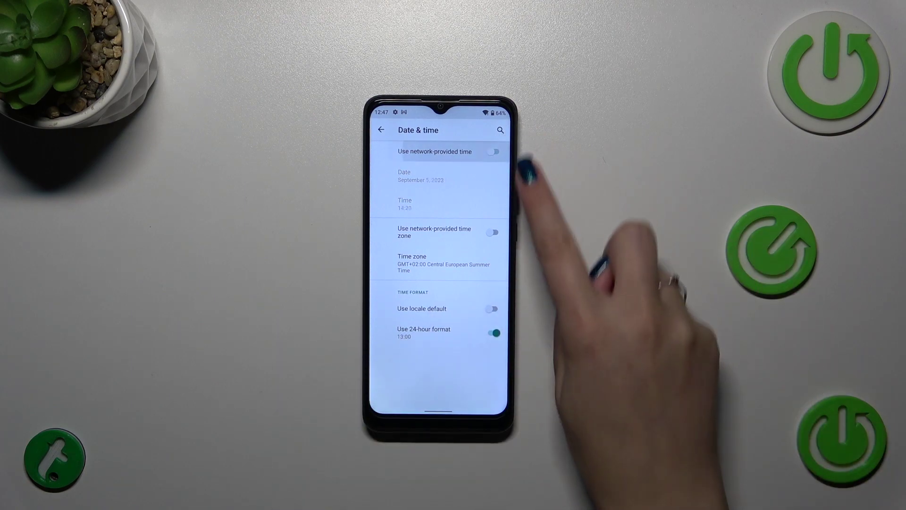
pyautogui.click(494, 232)
pyautogui.click(494, 309)
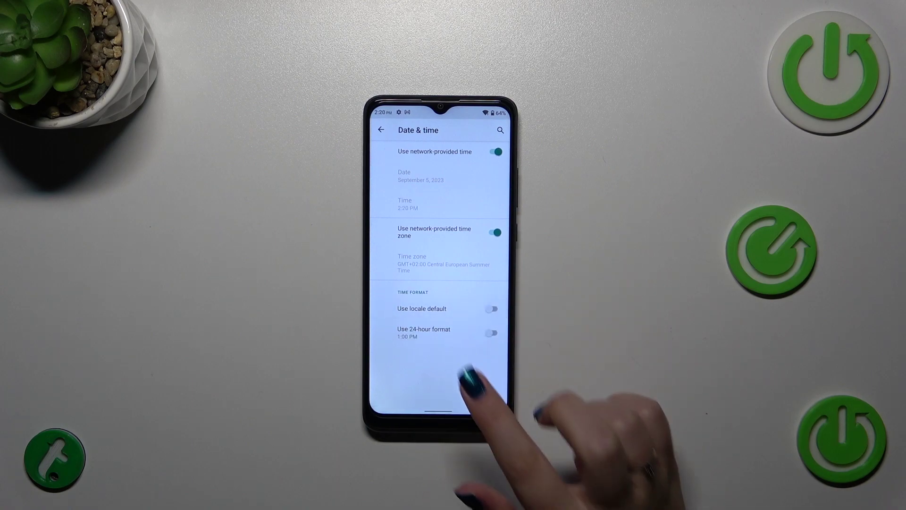
# Leave Settings for the home screen, where the clock shows 2:20 PM.
pyautogui.moveTo(453, 411); pyautogui.dragTo(453, 297)
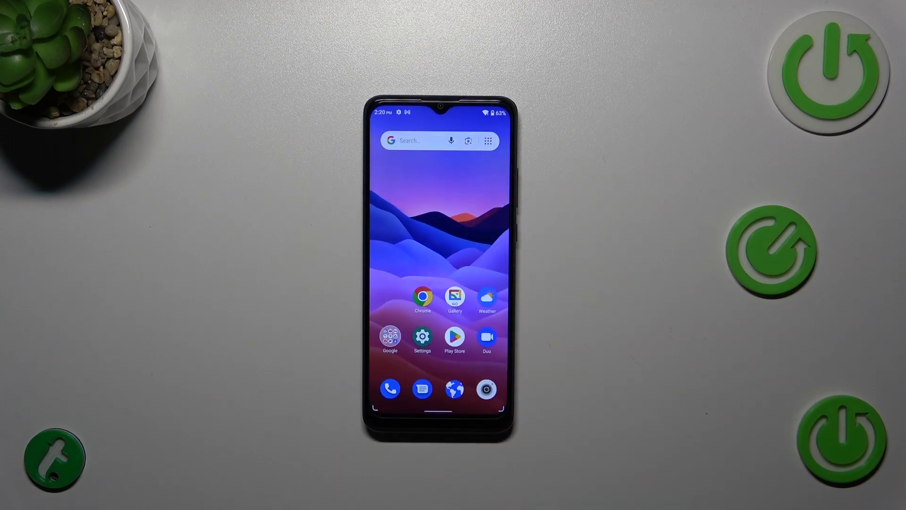